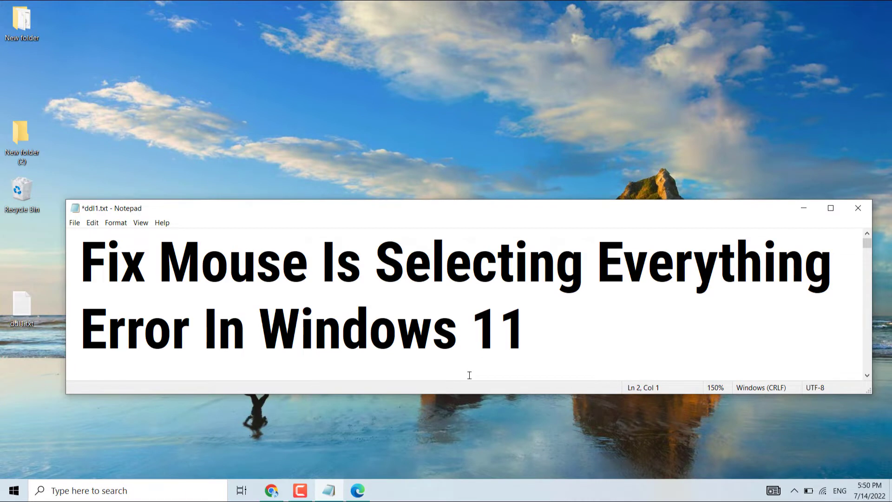
Minimise the Notepad window holding the 'Fix Mouse Is Selecting Everything Error' note.
click(803, 209)
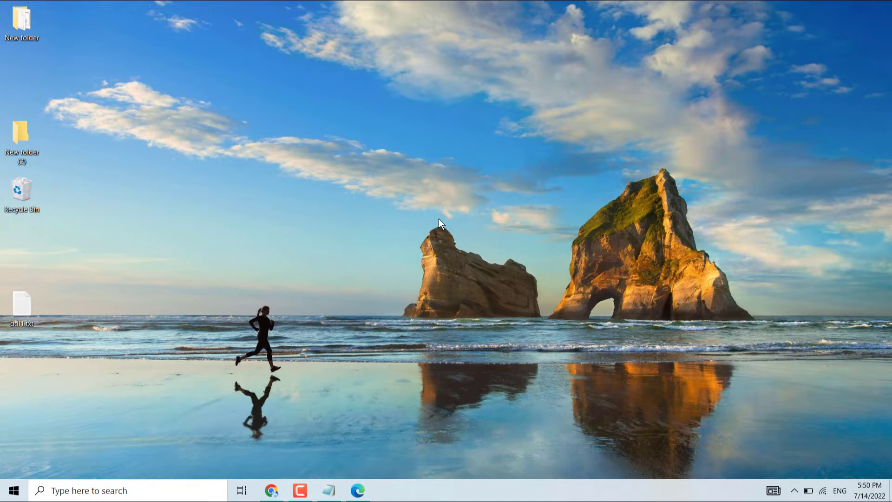
Search 'mouse' from the taskbar and open the Mouse settings page.
click(67, 490)
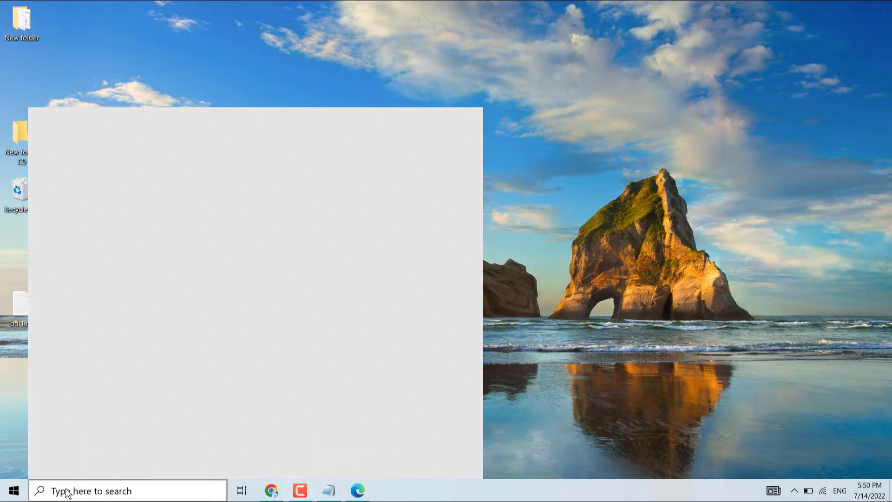
text(m)
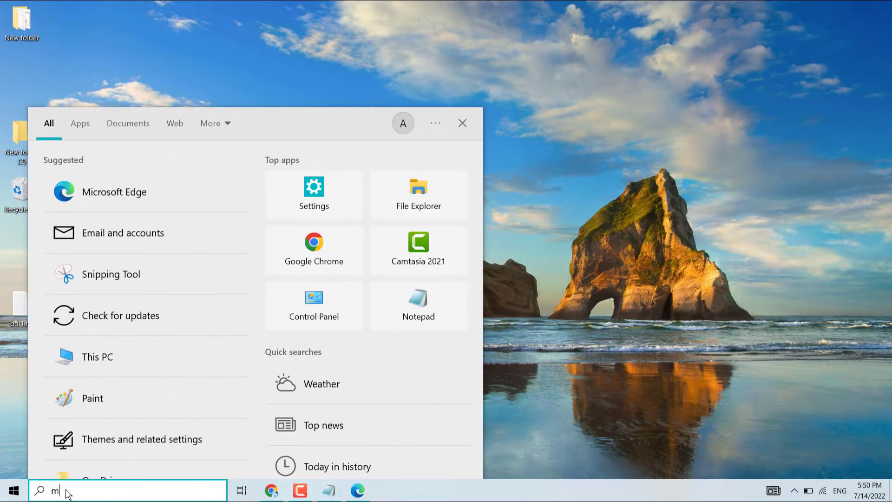
text(ouse)
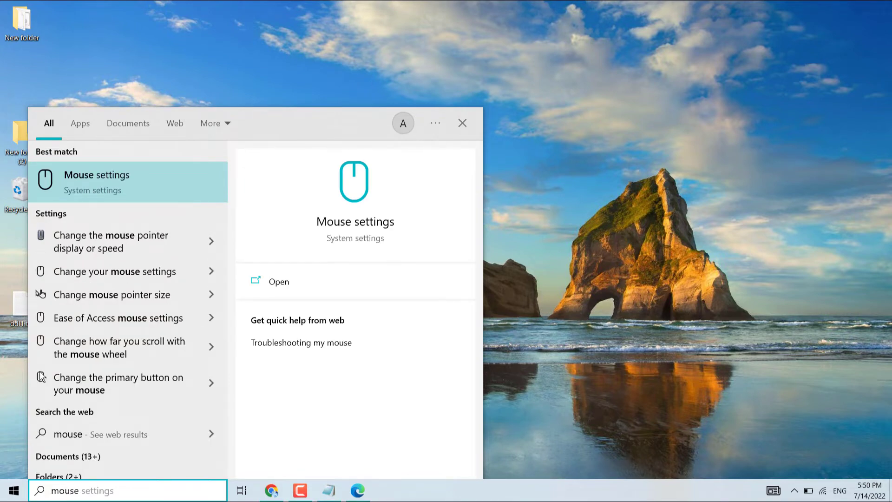
click(120, 177)
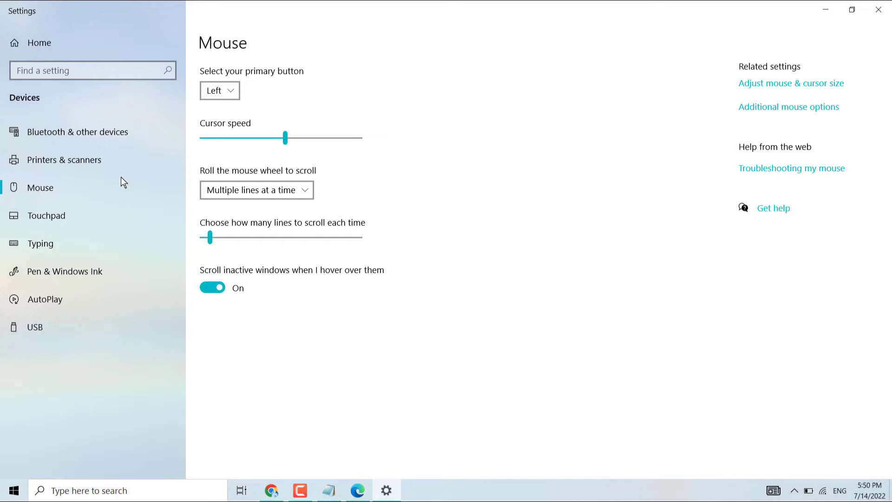
Leave ClickLock unchecked in Mouse Properties, apply and confirm it, then close Settings.
click(776, 111)
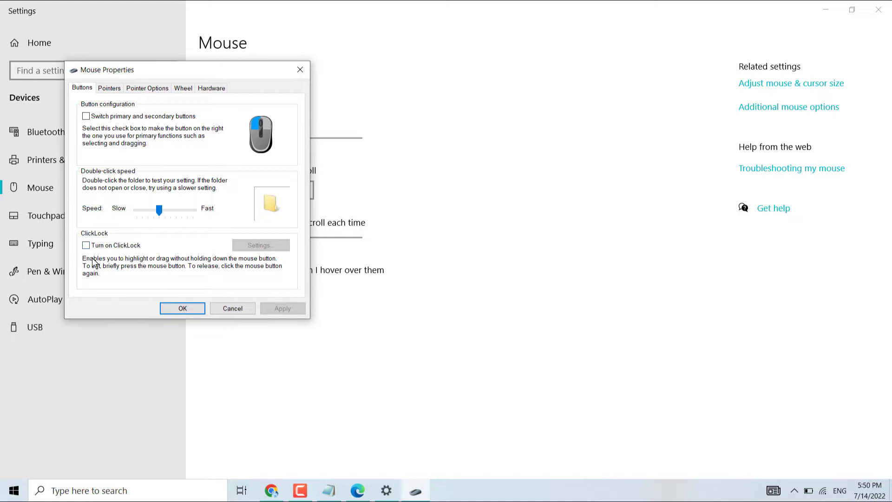
click(86, 244)
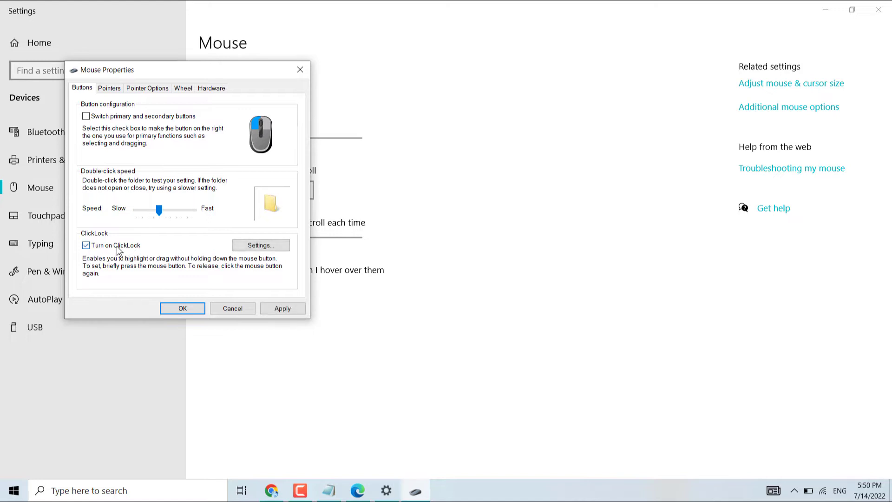
click(86, 245)
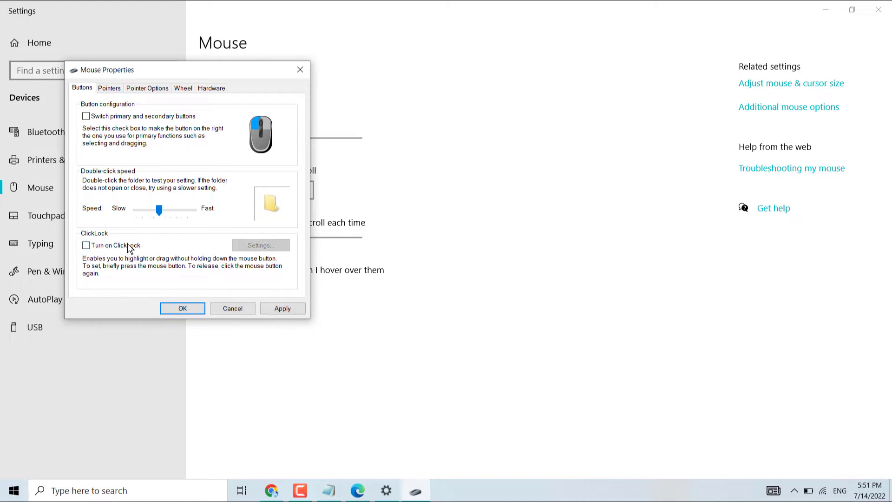
click(281, 310)
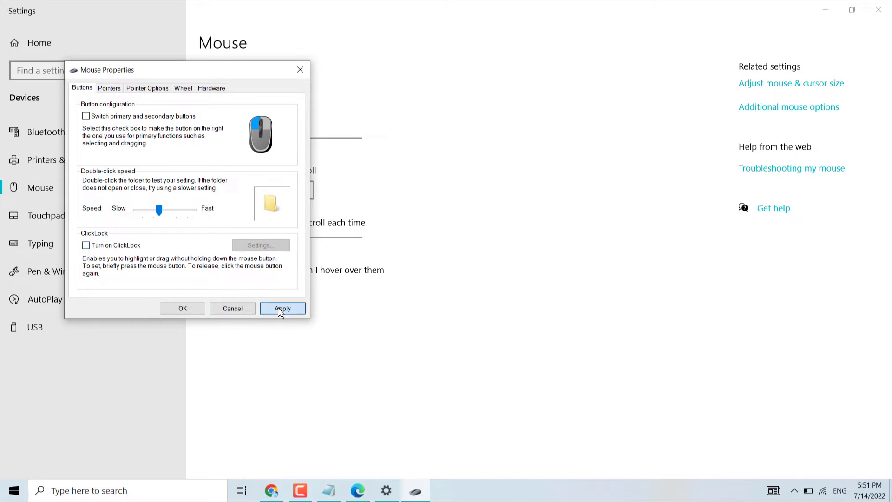
click(191, 308)
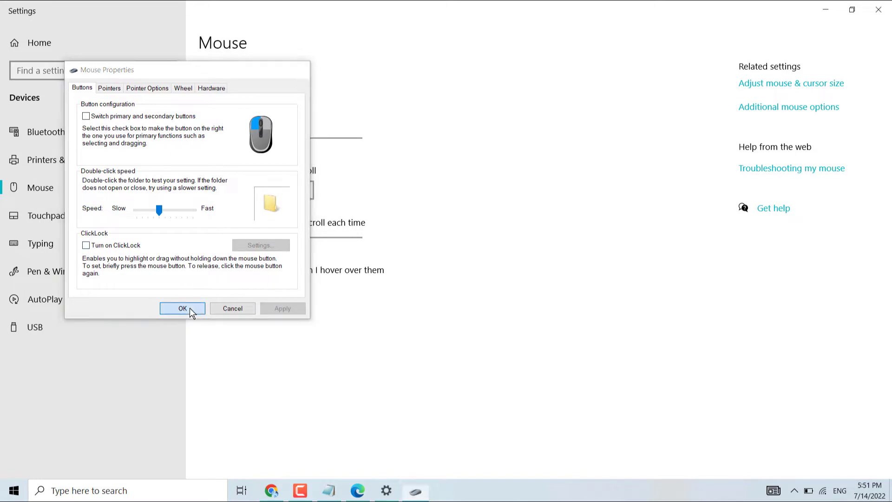
click(879, 9)
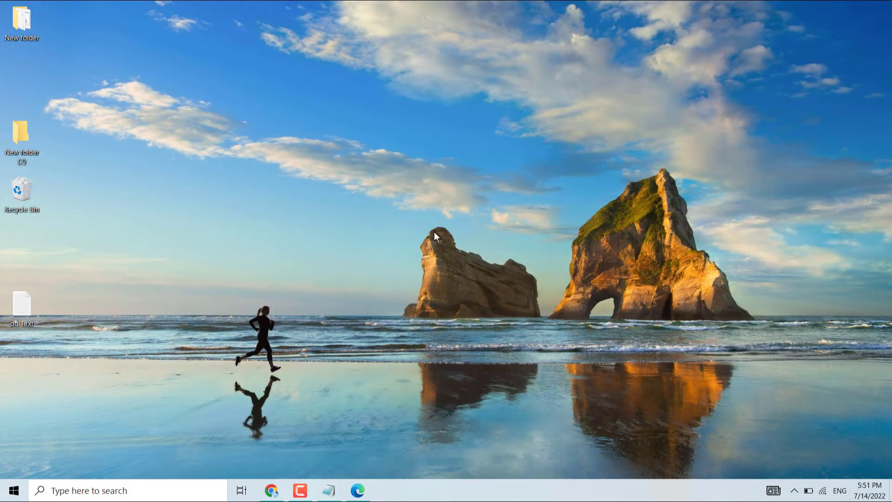
Search 'de' from the taskbar and launch Device Manager.
click(93, 491)
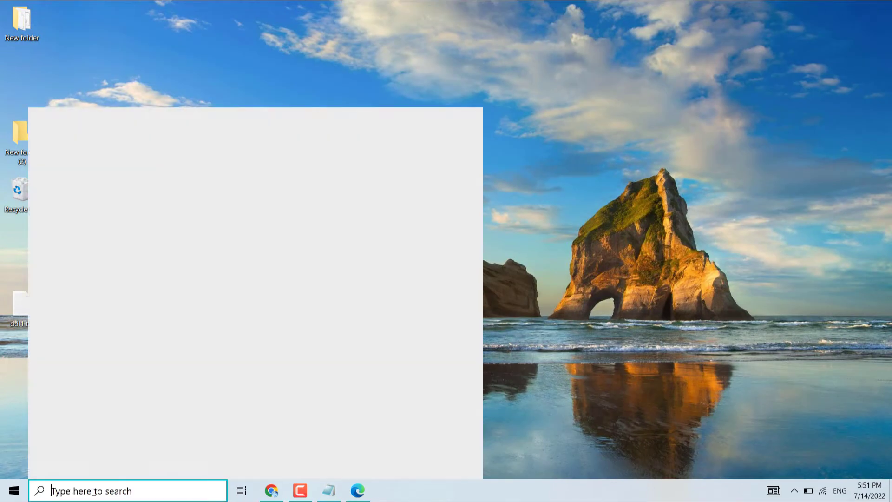
text(de)
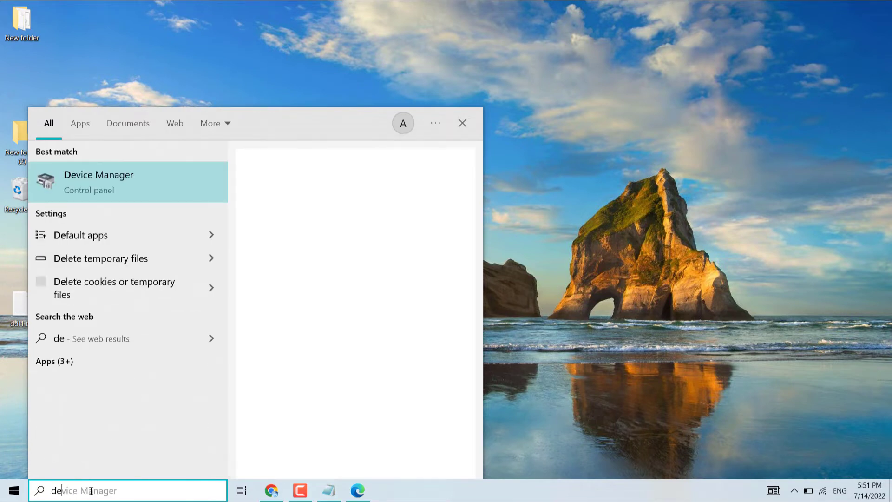
click(178, 178)
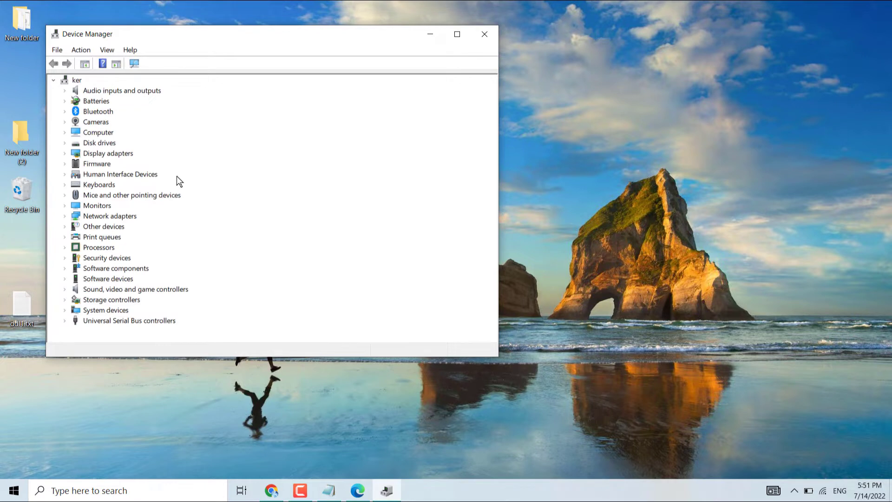
Let Windows automatically search for a driver for the first HID-compliant mouse, then close the dialog.
click(67, 196)
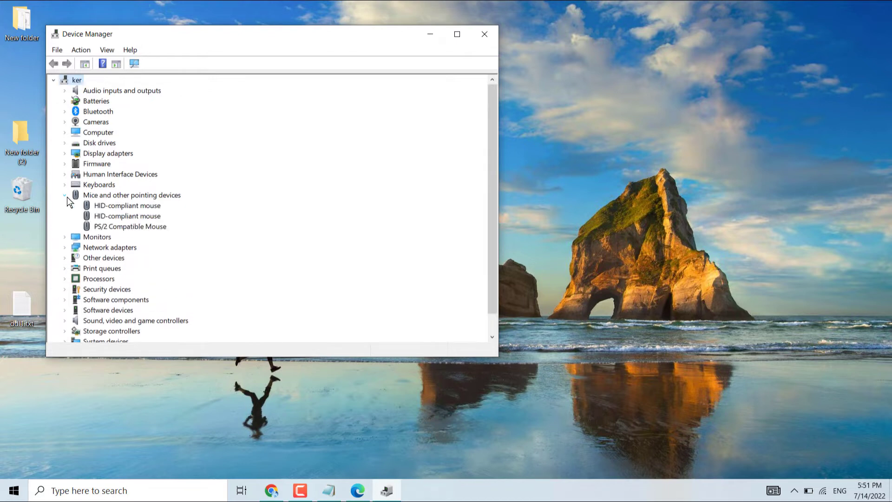
right_click(139, 205)
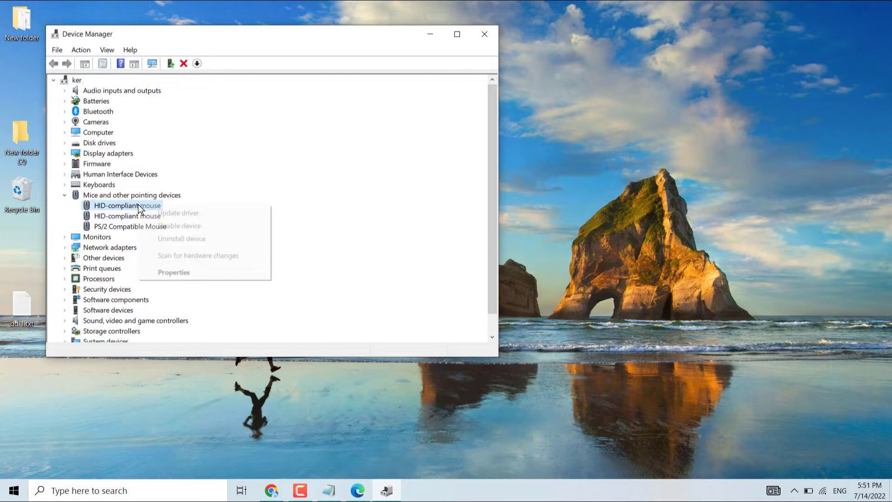
click(183, 212)
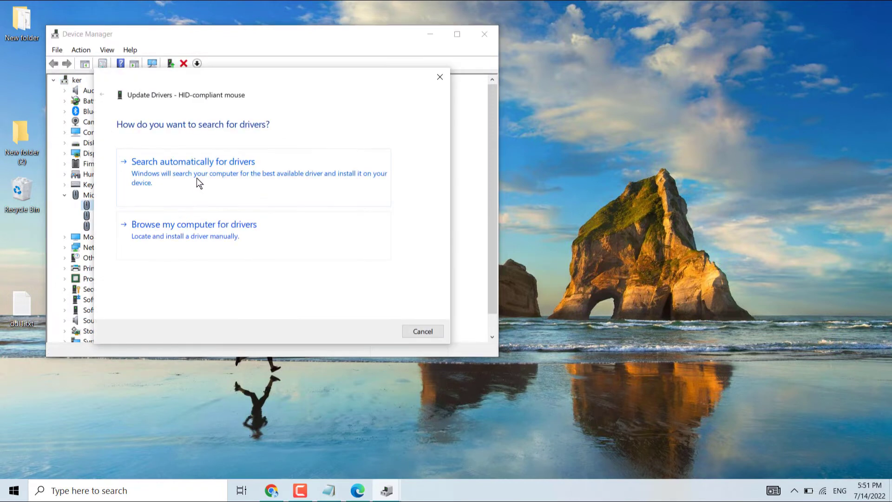
click(196, 179)
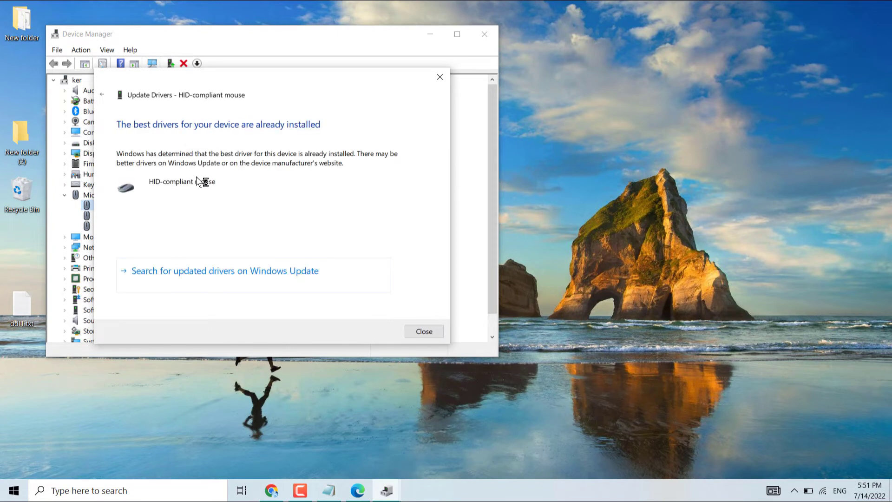
click(419, 331)
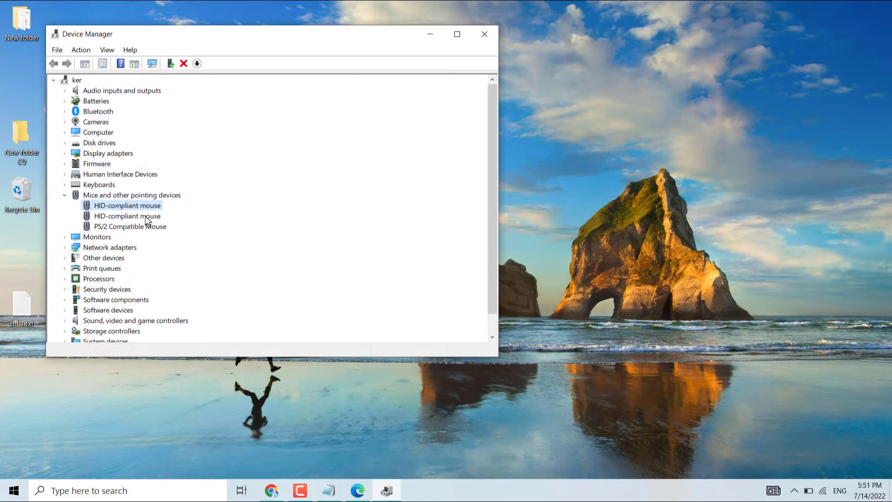
Reinstall the first mouse's driver by picking 'HID-compliant mouse' from the compatible drivers on this computer.
right_click(133, 204)
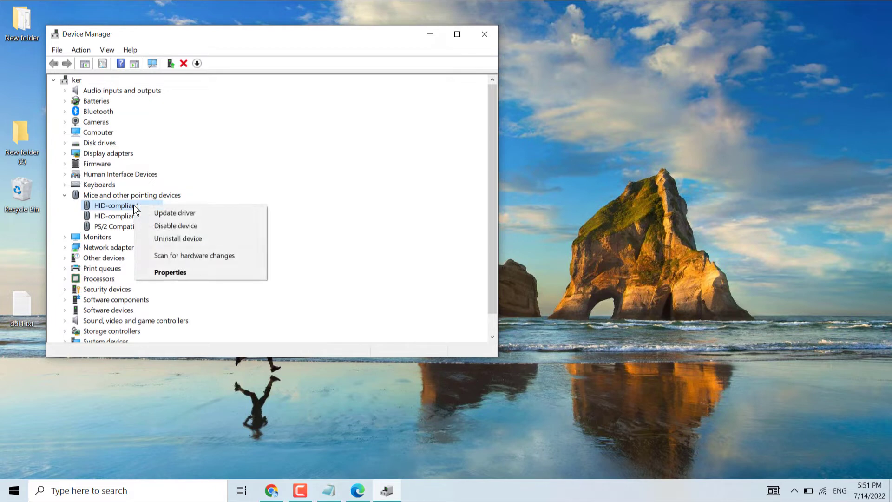
click(178, 210)
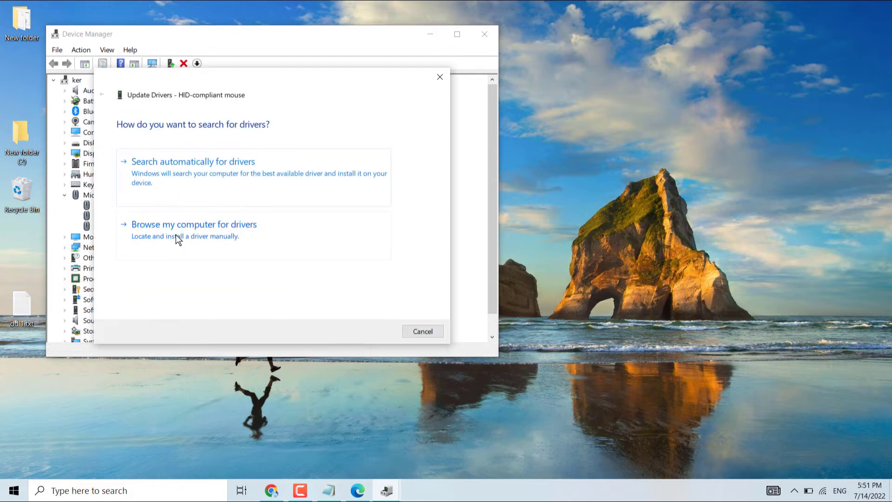
click(176, 238)
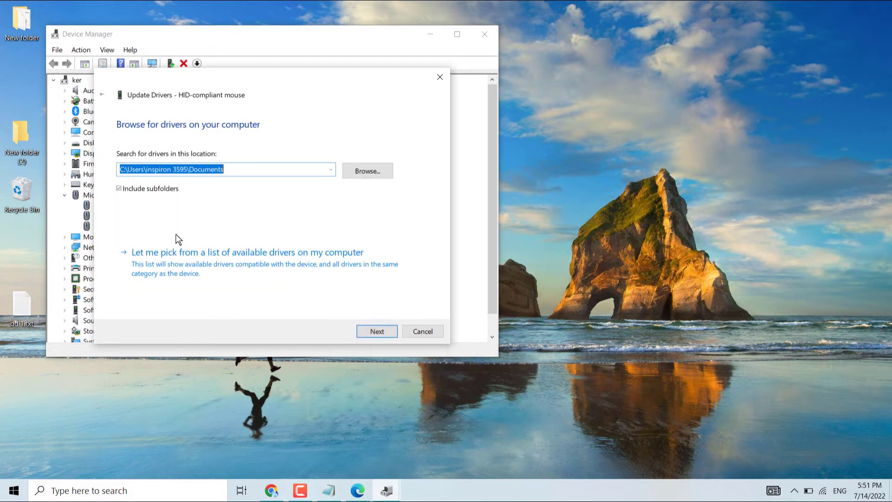
click(173, 269)
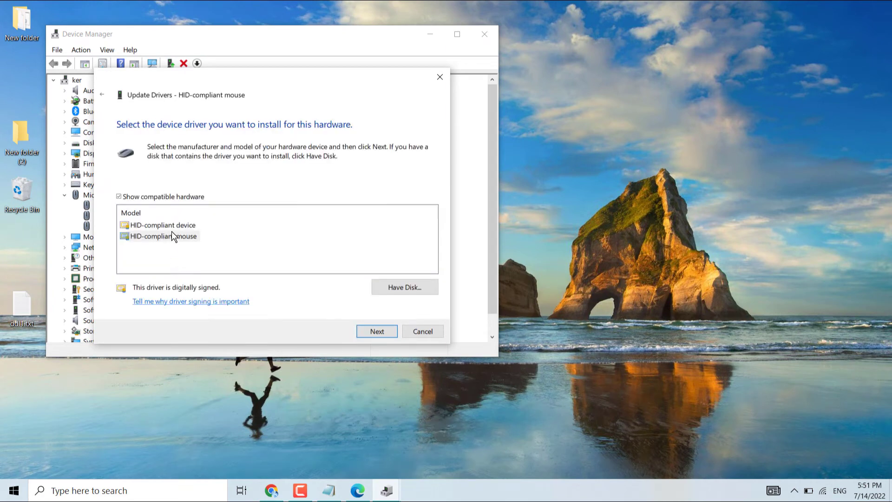
click(377, 331)
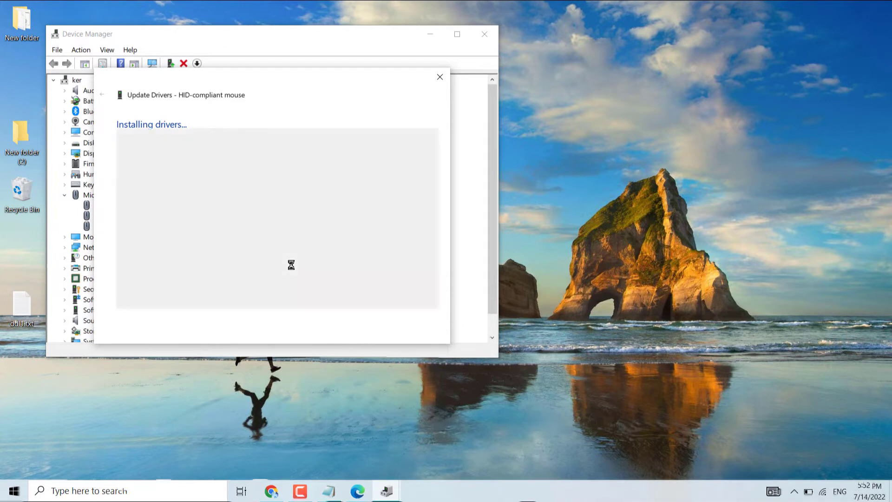
click(416, 332)
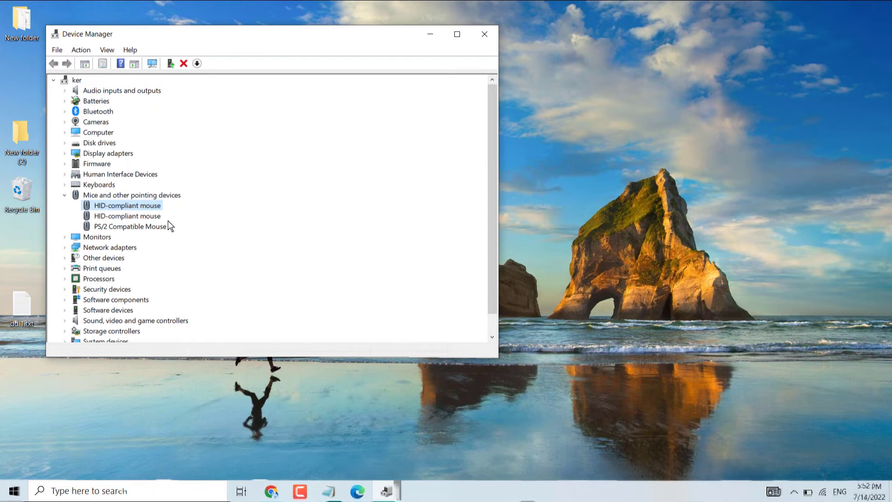
Uninstall the first HID-compliant mouse device and confirm the removal.
right_click(143, 207)
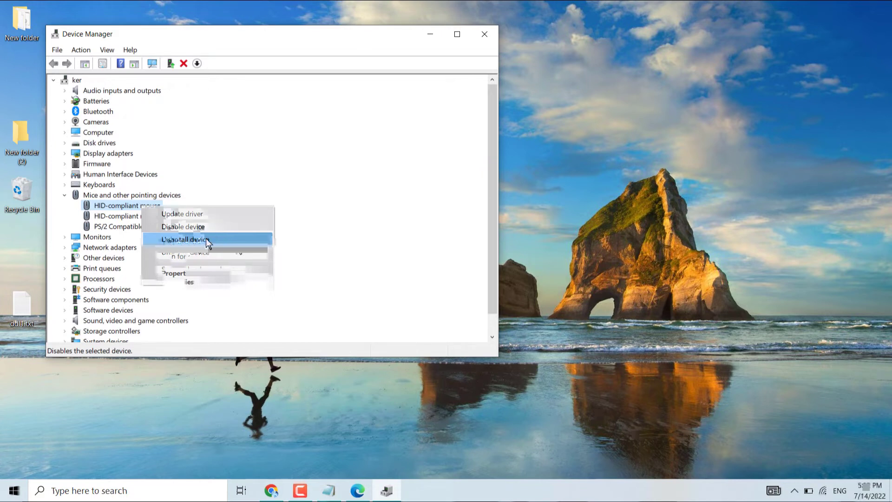
click(205, 239)
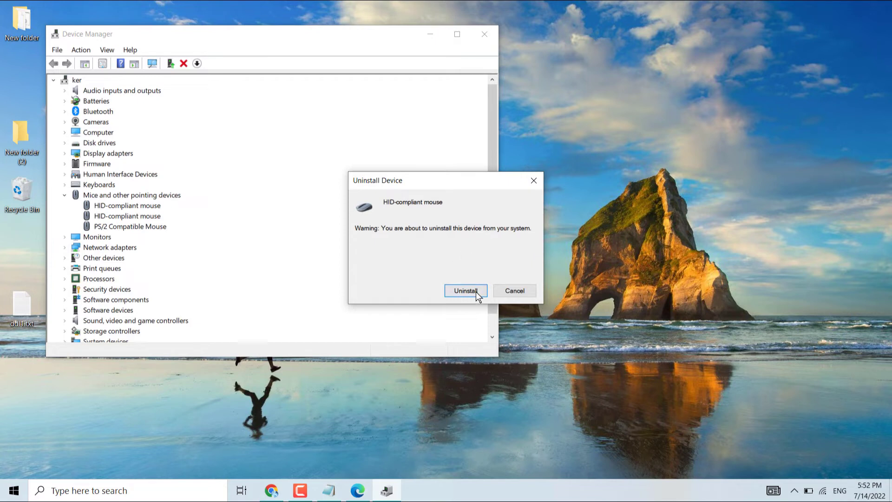
click(513, 291)
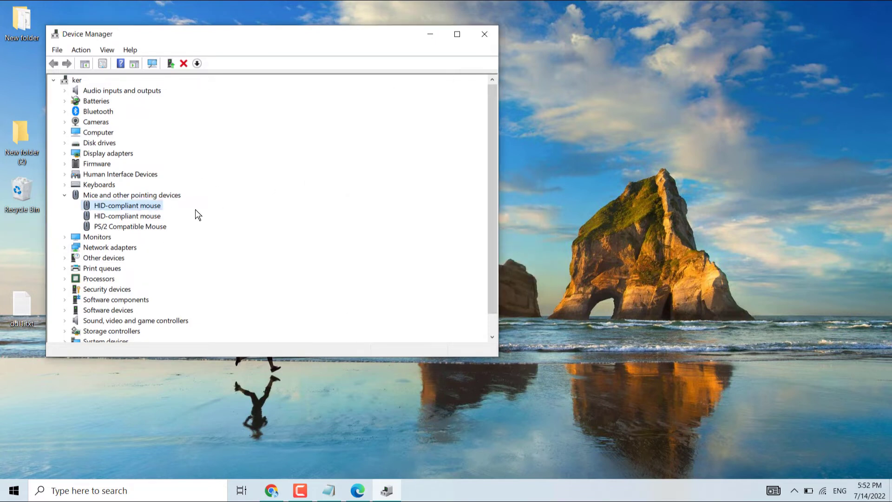
Close Device Manager, launch Control Panel via a 'c' search, and open Ease of Access Center.
click(484, 34)
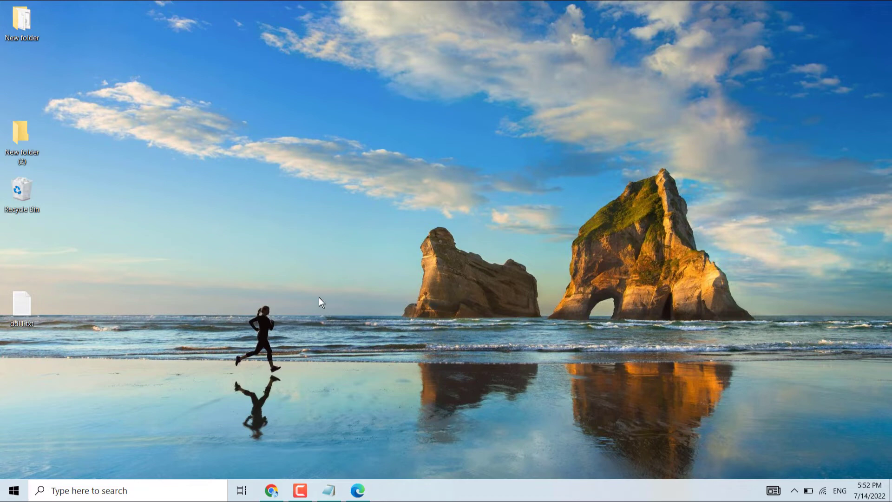
click(69, 492)
text(c)
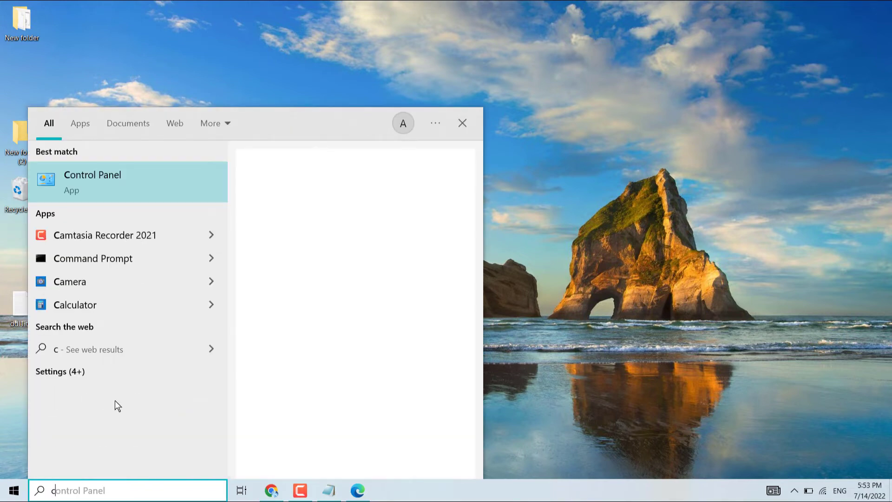
click(129, 185)
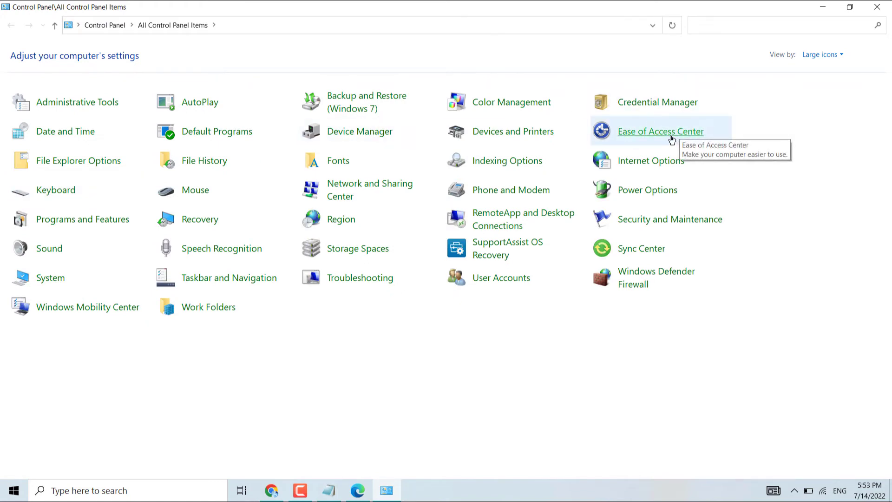
click(671, 139)
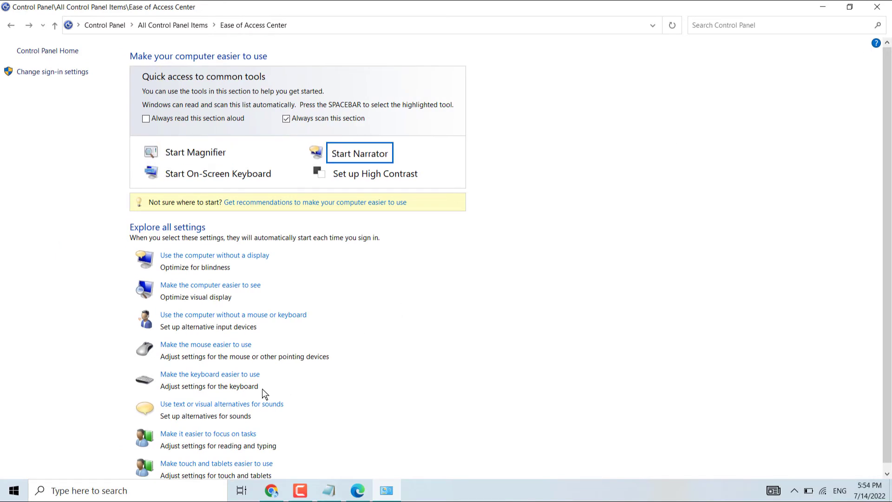
In 'Make the keyboard easier to use', leave Sticky Keys off, turn off Filter Keys, and save.
click(232, 375)
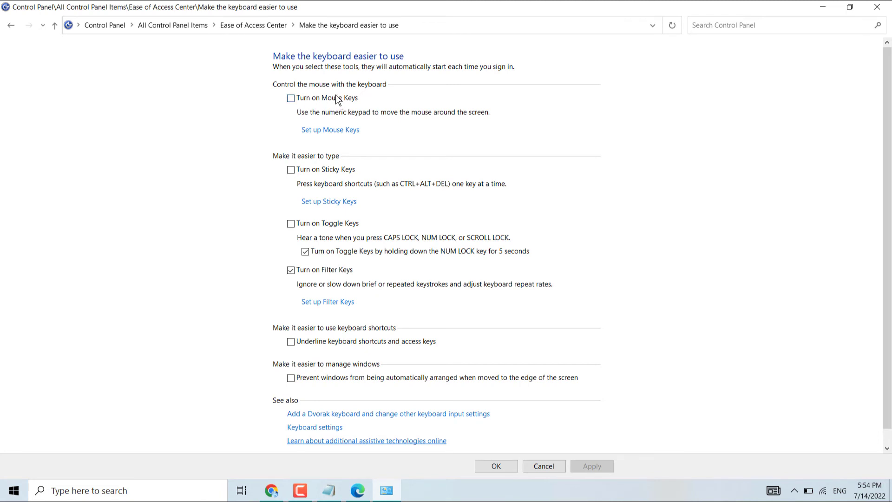
click(315, 174)
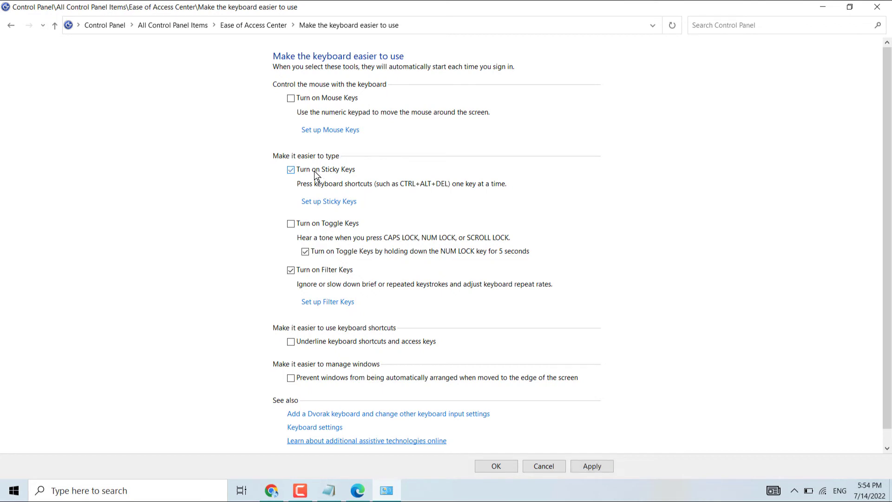
click(315, 174)
click(319, 271)
scroll(386, 259, down, 1)
scroll(386, 255, up, 1)
click(600, 467)
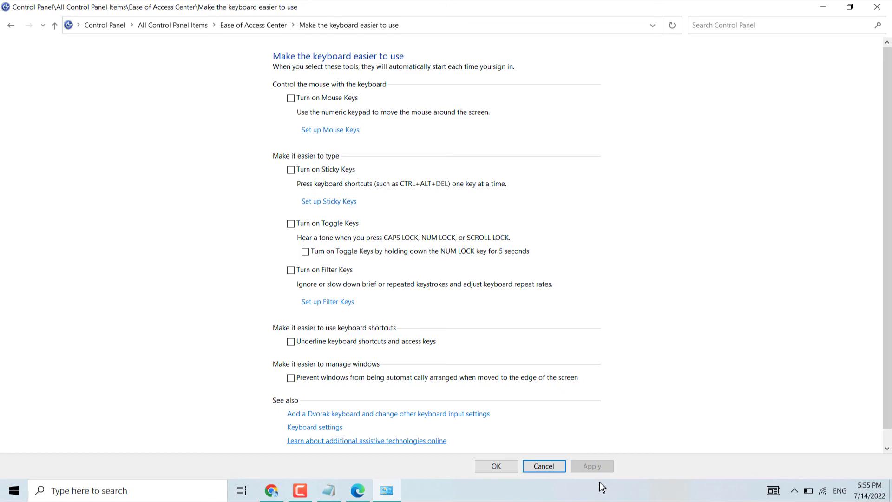
click(502, 470)
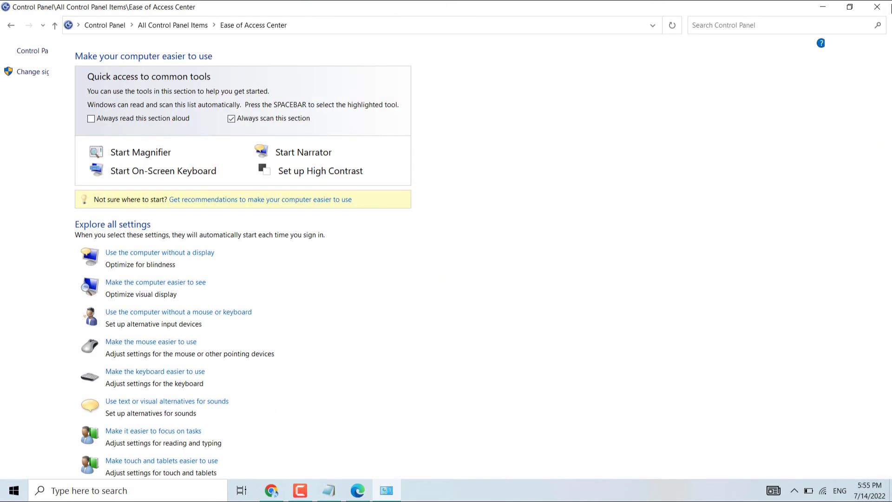